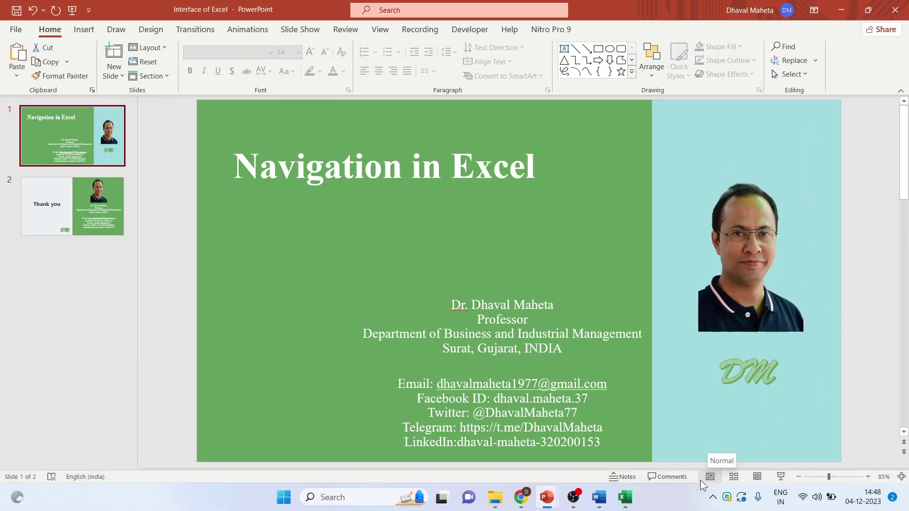
# Switch from the PowerPoint title slide to the Excel workbook Book1 holding the numbers
pyautogui.click(625, 497)
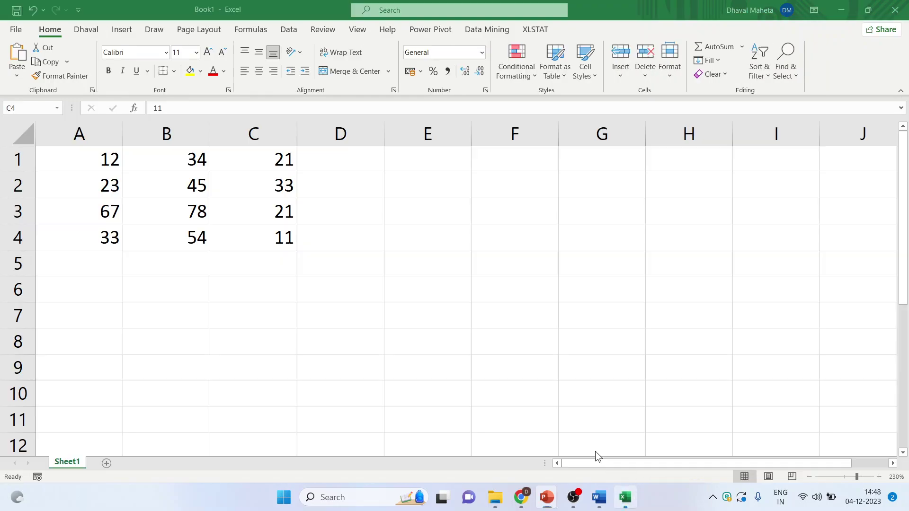
pyautogui.click(499, 292)
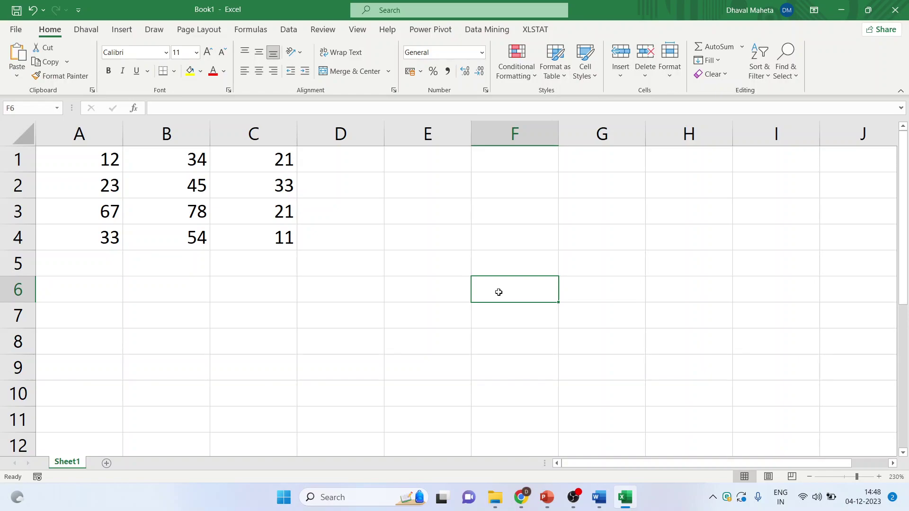
pyautogui.press('Right')
pyautogui.press('Right')
pyautogui.press('Right')
pyautogui.press('Right')
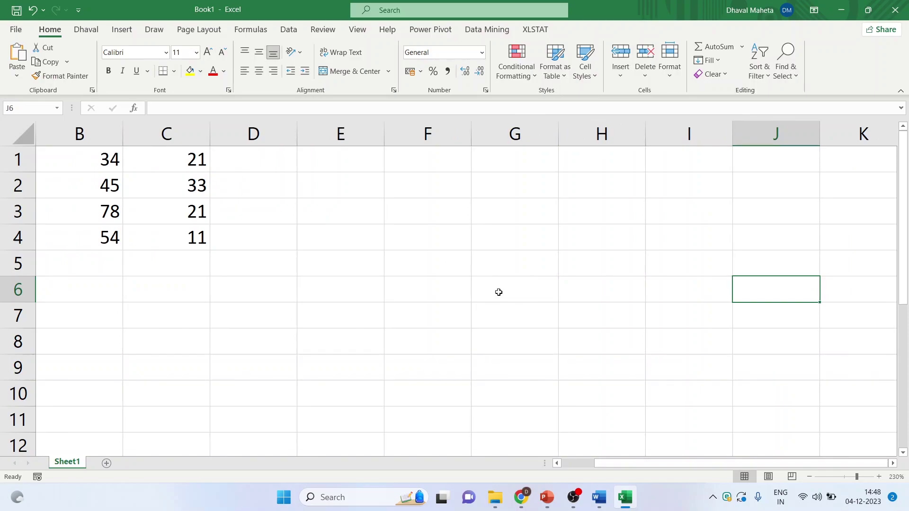
pyautogui.press('Left')
pyautogui.press('Left')
pyautogui.press('Left')
pyautogui.press('Left')
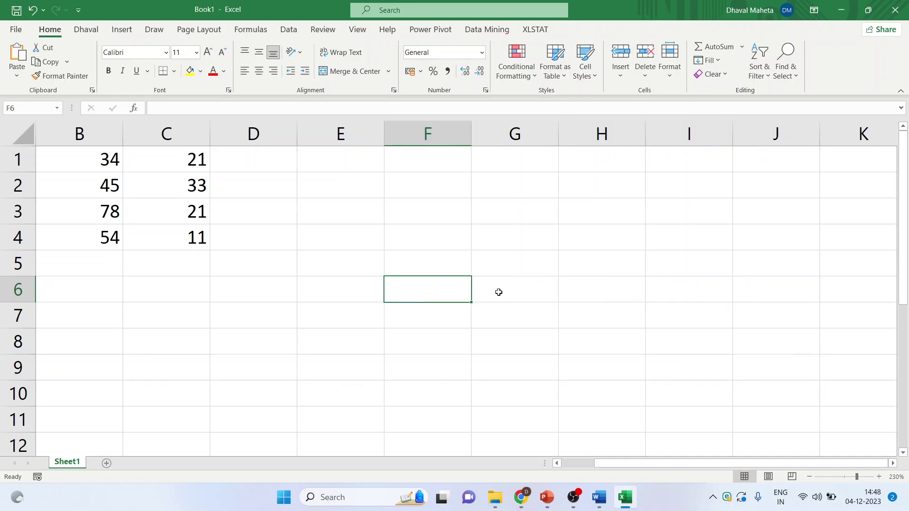
pyautogui.press('Up')
pyautogui.press('Up')
pyautogui.press('Up')
pyautogui.press('Up')
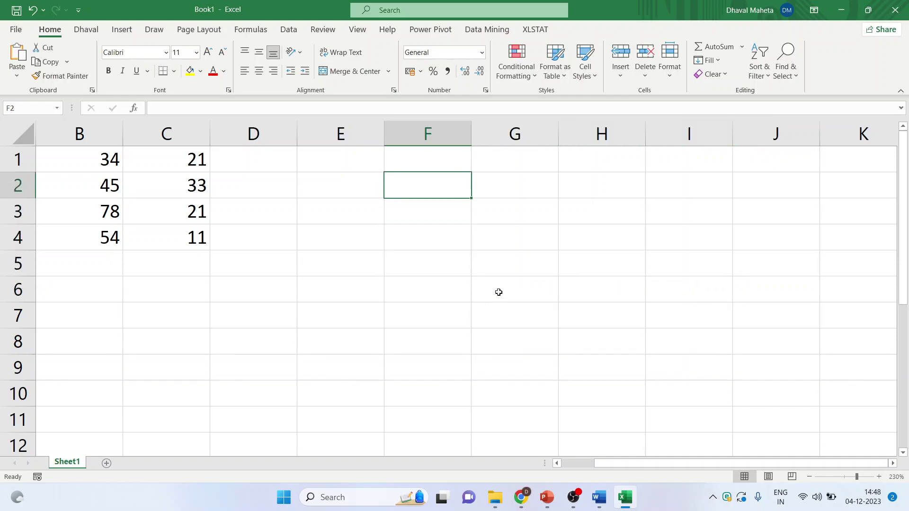
pyautogui.press('Down')
pyautogui.press('Down')
pyautogui.press('Down')
pyautogui.press('Down')
pyautogui.press('Down')
pyautogui.press('Down')
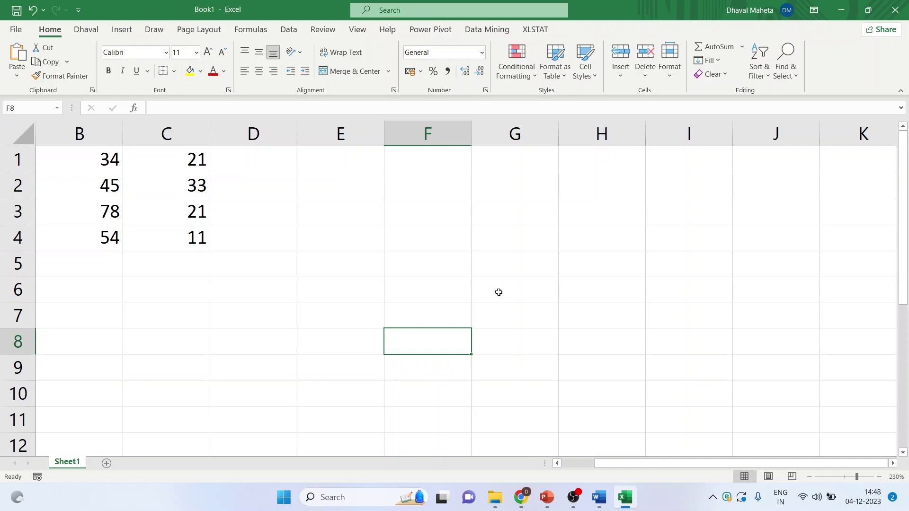
pyautogui.press('Right')
pyautogui.press('Right')
pyautogui.press('Right')
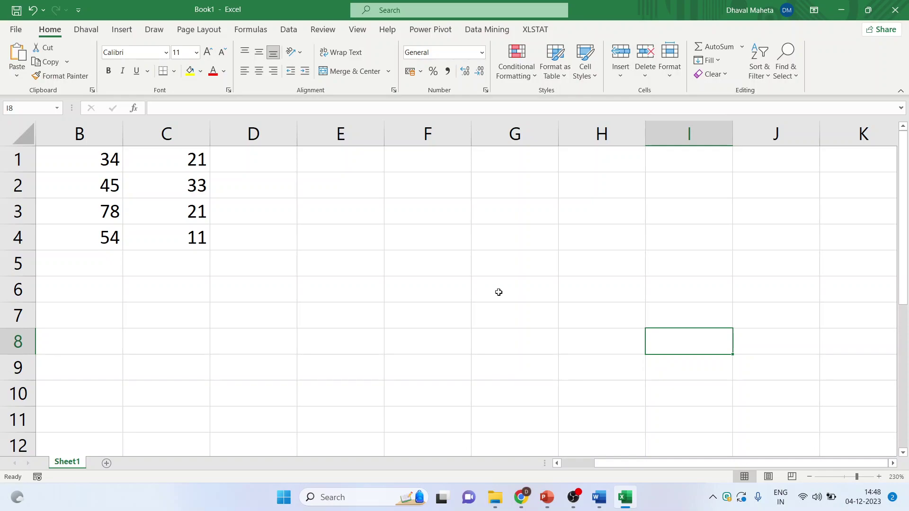
pyautogui.press('Left')
pyautogui.press('Left')
pyautogui.press('Left')
pyautogui.press('Left')
pyautogui.press('Left')
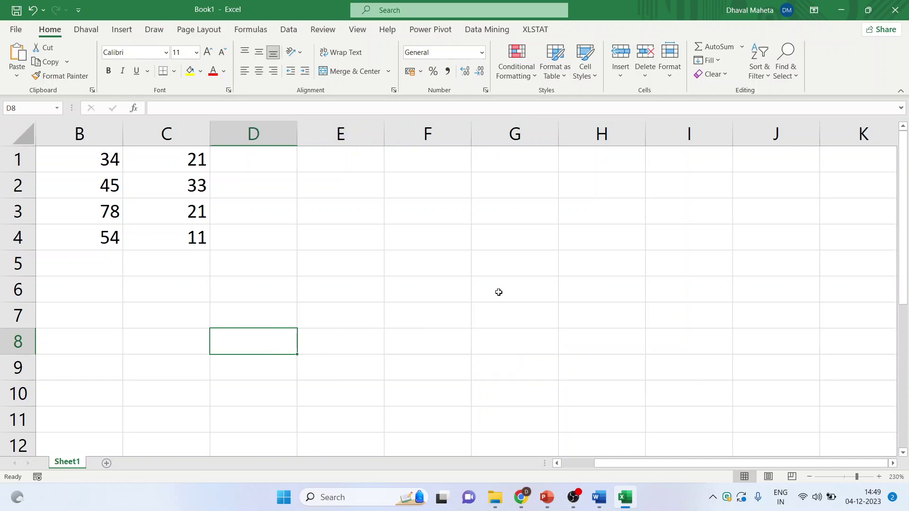
pyautogui.click(570, 464)
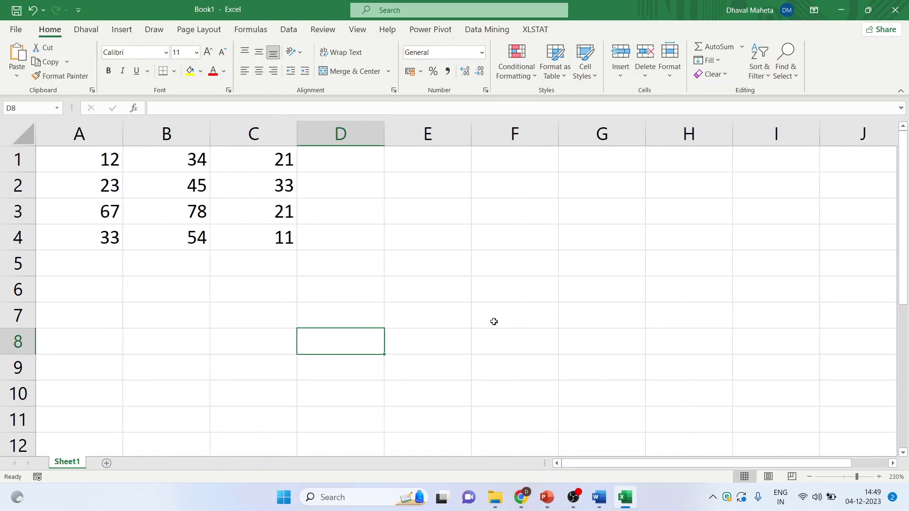
pyautogui.hotkey('ctrl', 'Home')
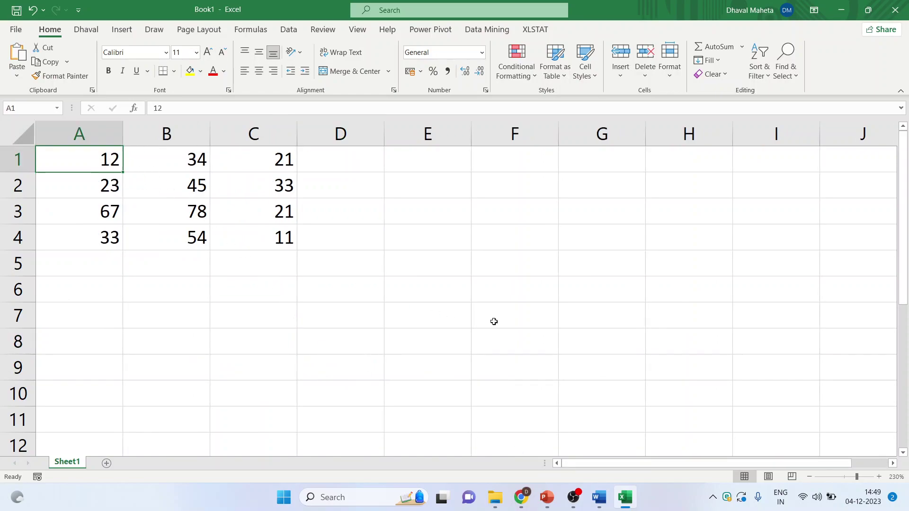
pyautogui.click(257, 240)
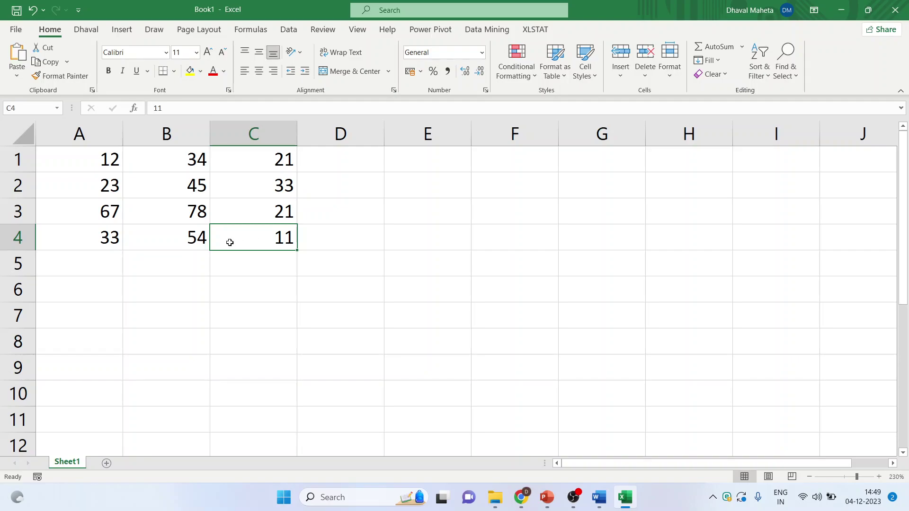
pyautogui.click(183, 185)
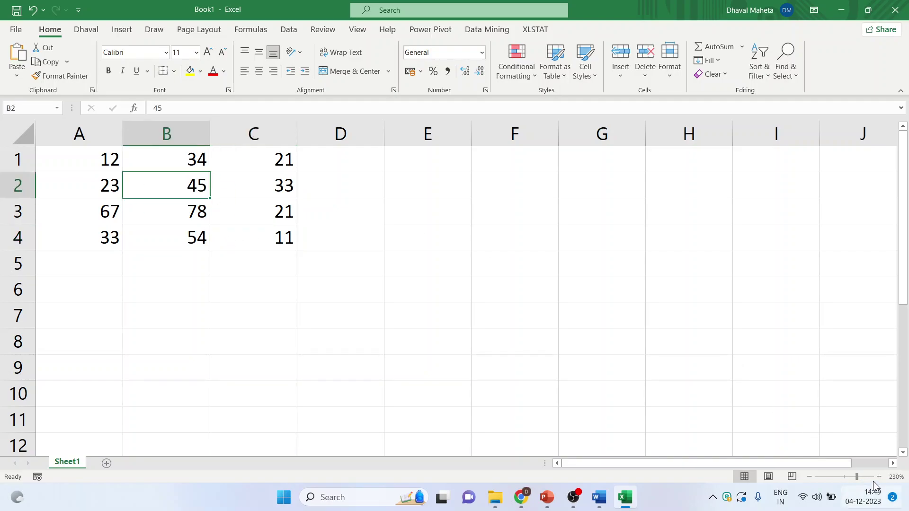
# Zoom in on the sheet, then move up to B1 and back to B2
pyautogui.click(879, 477)
pyautogui.click(879, 478)
pyautogui.click(879, 478)
pyautogui.click(879, 477)
pyautogui.click(879, 478)
pyautogui.click(879, 477)
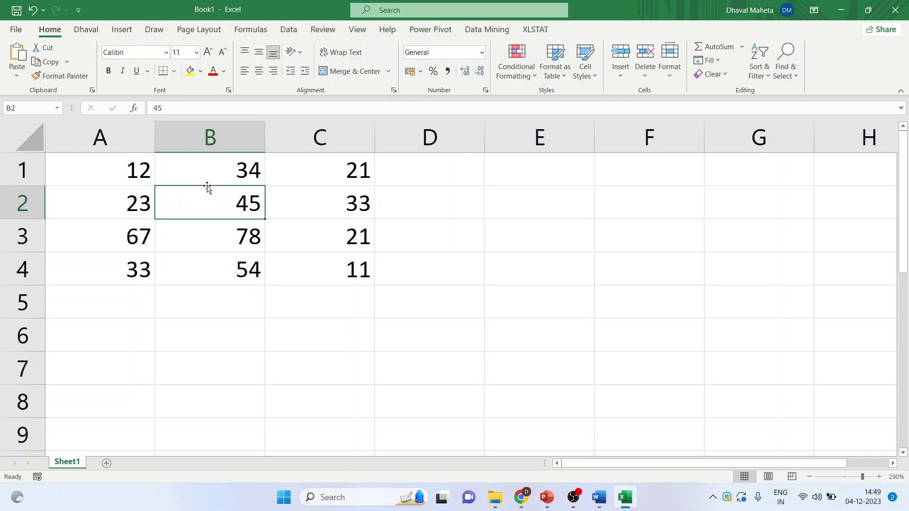
pyautogui.press('Up')
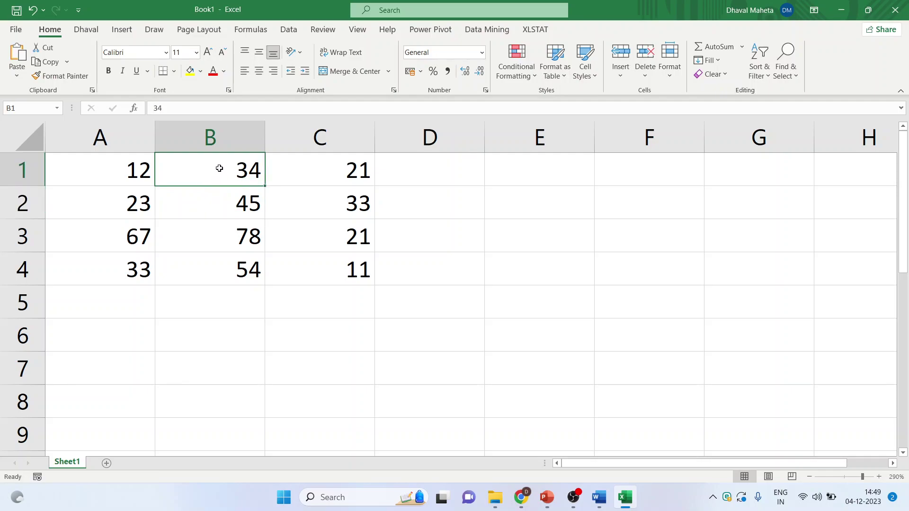
pyautogui.click(217, 200)
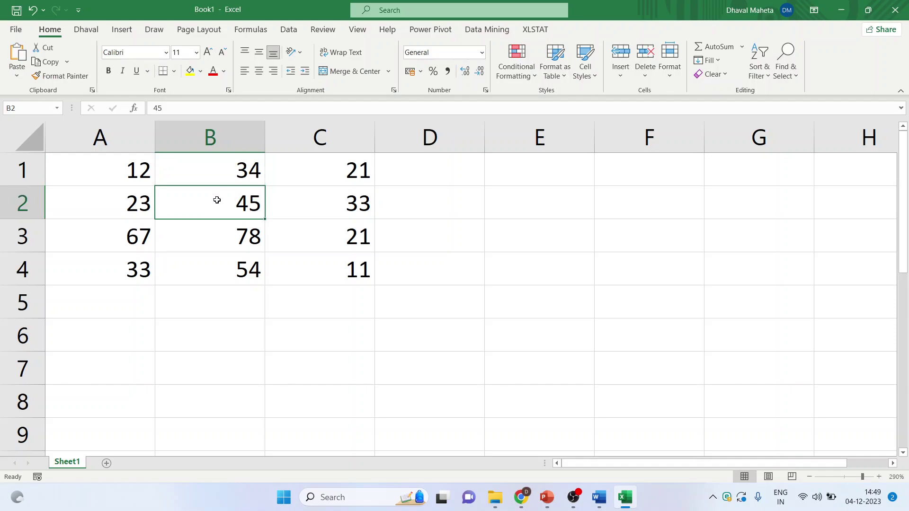
# Step to A2 and C2, then jump from B2 to the last filled cell B4
pyautogui.click(154, 204)
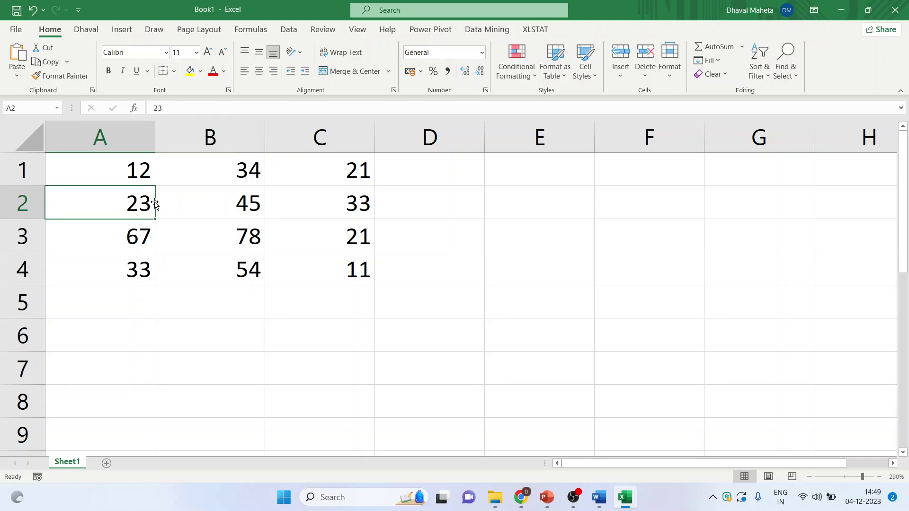
pyautogui.click(191, 203)
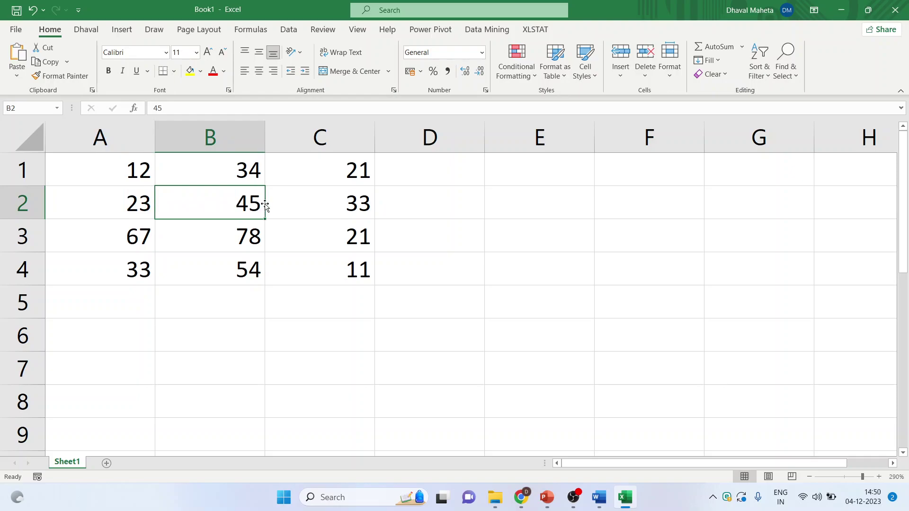
pyautogui.click(266, 203)
pyautogui.click(235, 206)
pyautogui.doubleClick(213, 220)
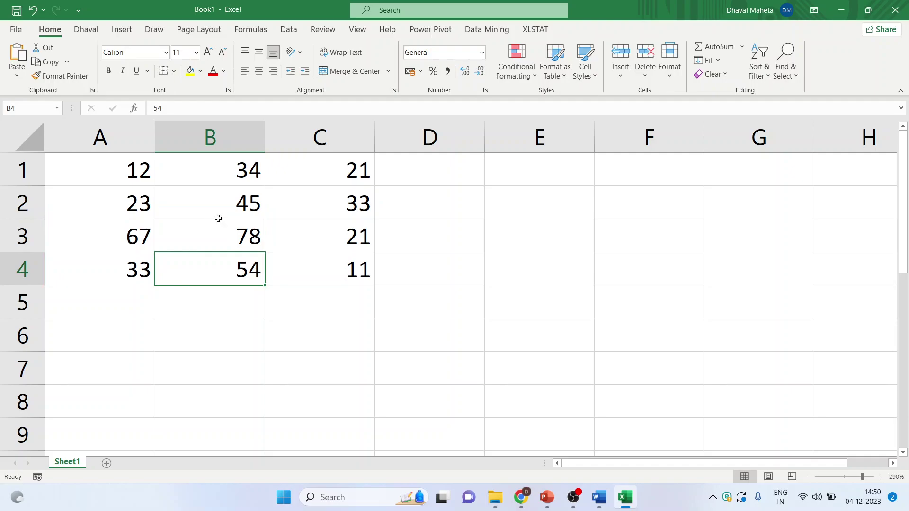
# Open and cancel the Delete dialog, then select all of A1:C4 and show Quick Analysis
pyautogui.hotkey('ctrl', '-')
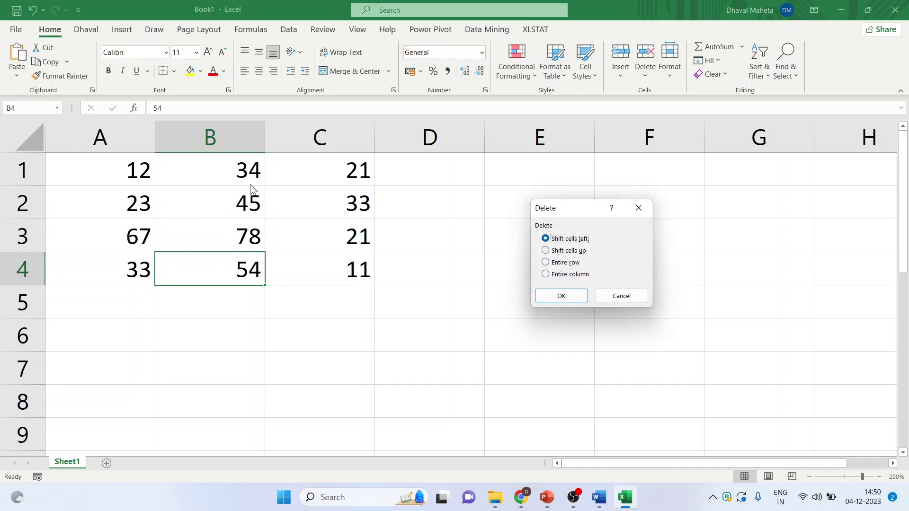
pyautogui.click(622, 298)
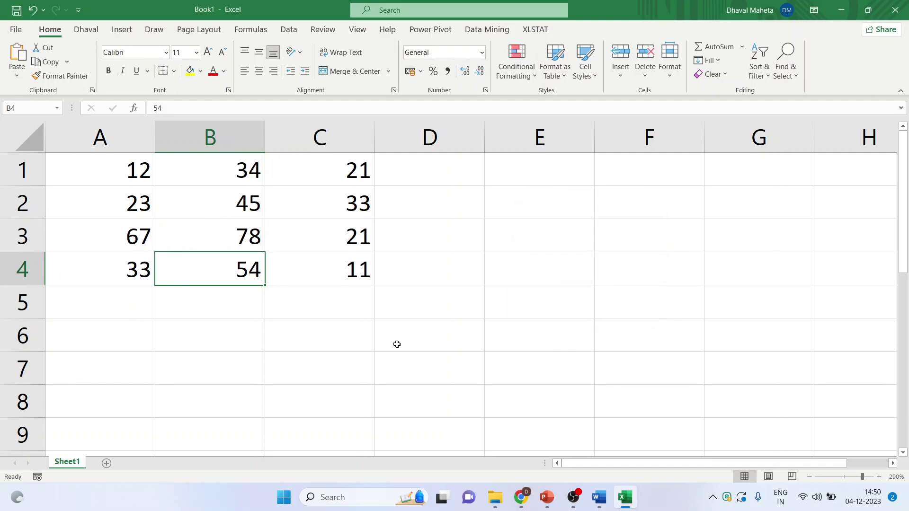
pyautogui.hotkey('ctrl', 'a')
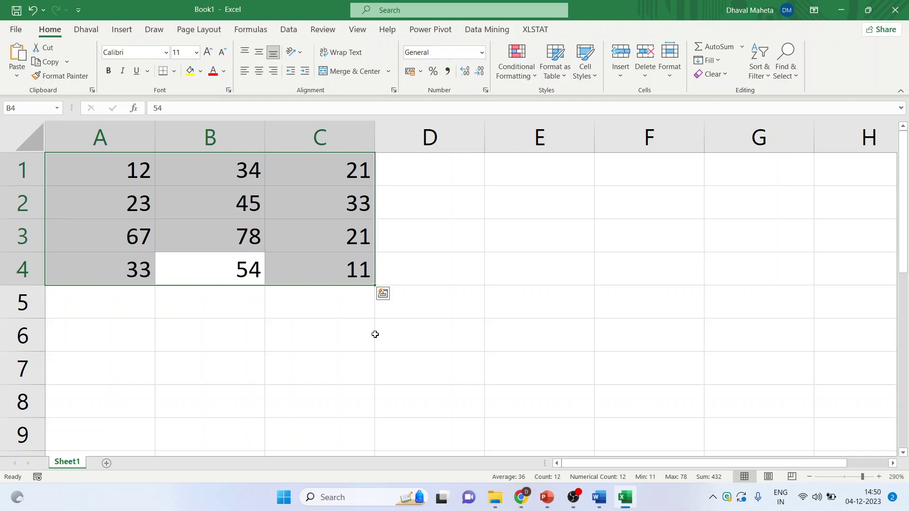
pyautogui.hotkey('ctrl', 'q')
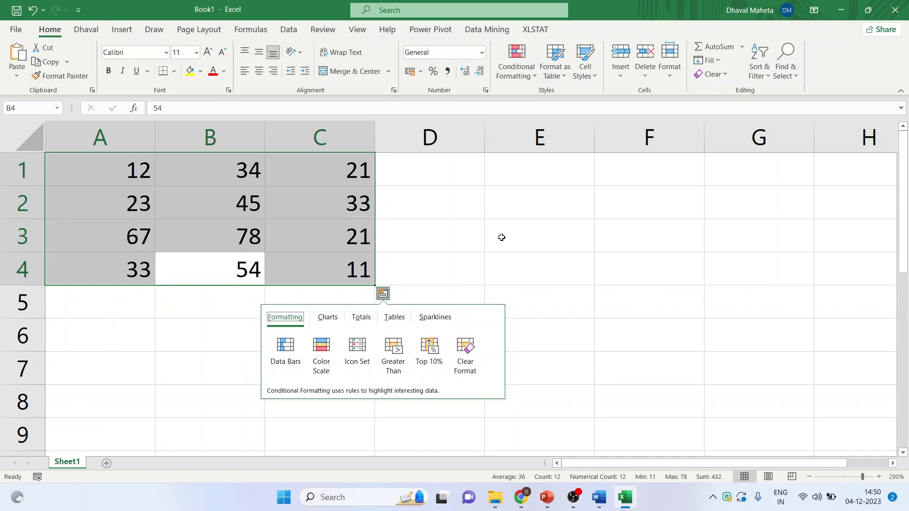
# Select the A1:C4 number block and drag it to E5:G8
pyautogui.click(501, 238)
pyautogui.click(136, 174)
pyautogui.moveTo(136, 174); pyautogui.dragTo(319, 282)
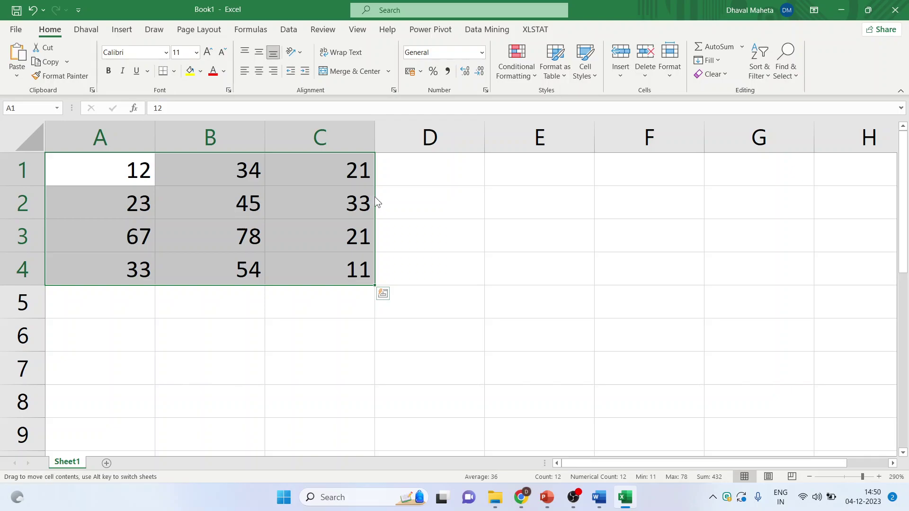
pyautogui.moveTo(378, 203); pyautogui.dragTo(788, 351)
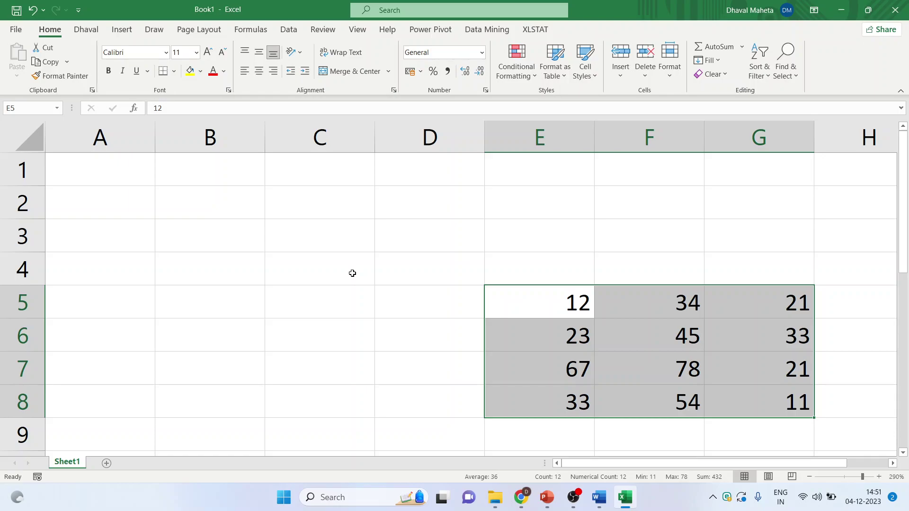
pyautogui.press('alt')
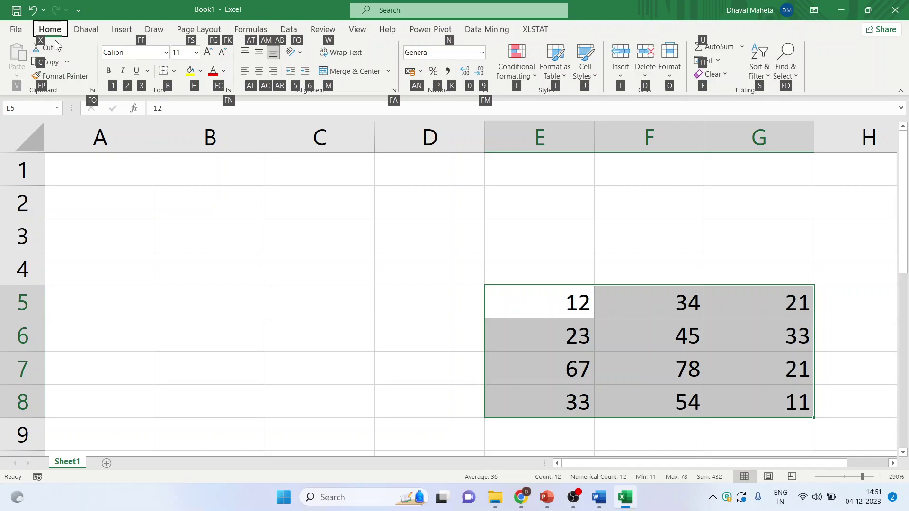
pyautogui.press('n')
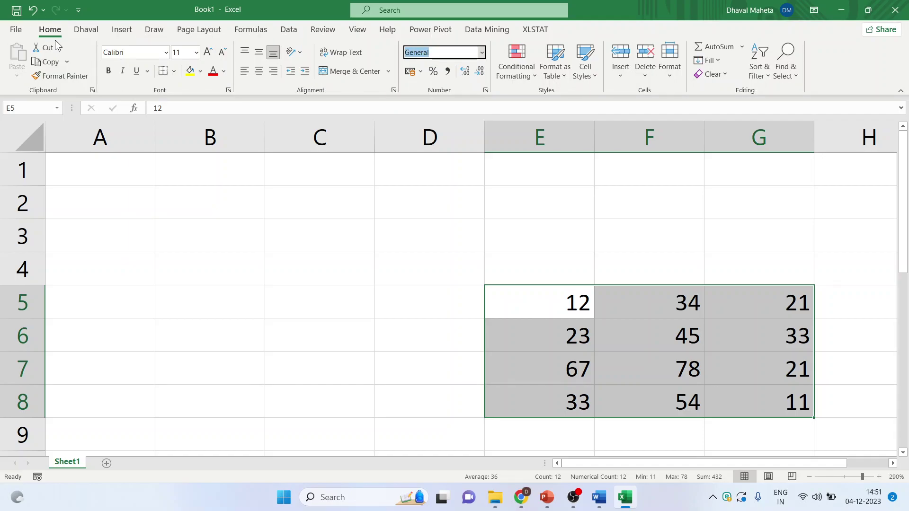
pyautogui.click(291, 240)
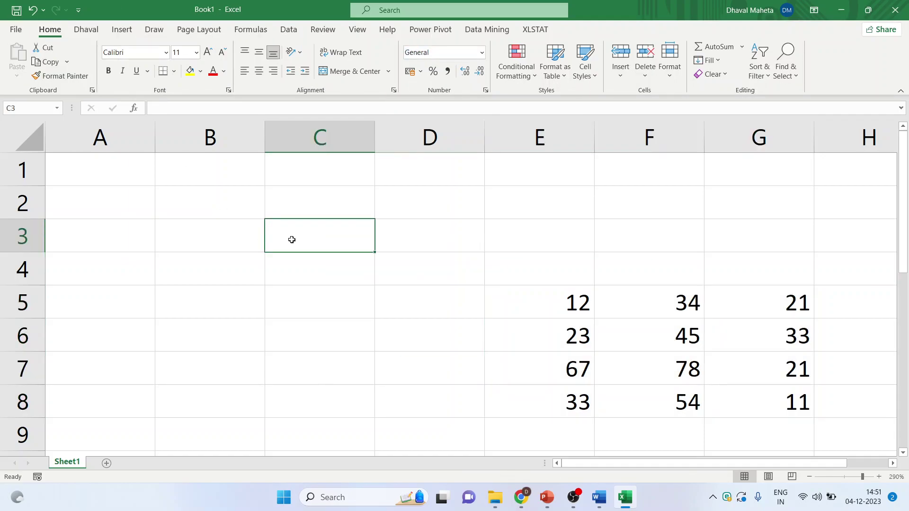
pyautogui.hotkey('alt', 'n')
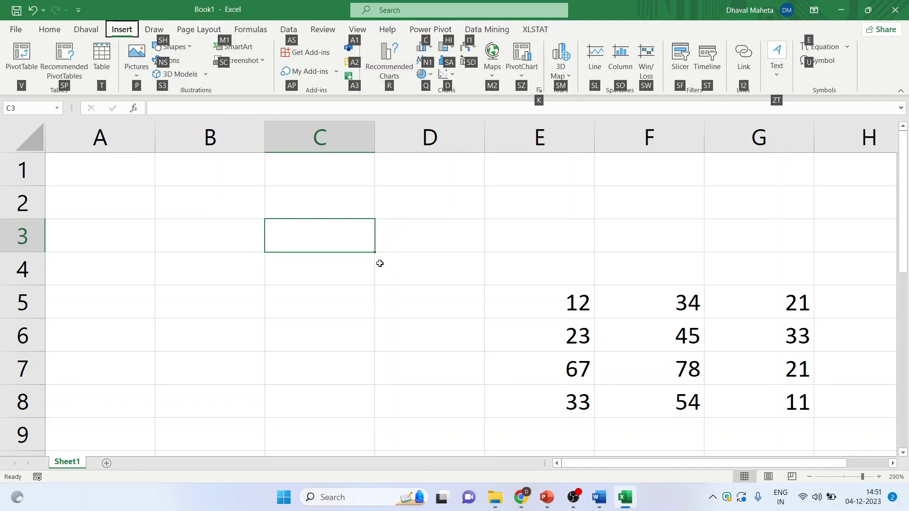
pyautogui.press('p')
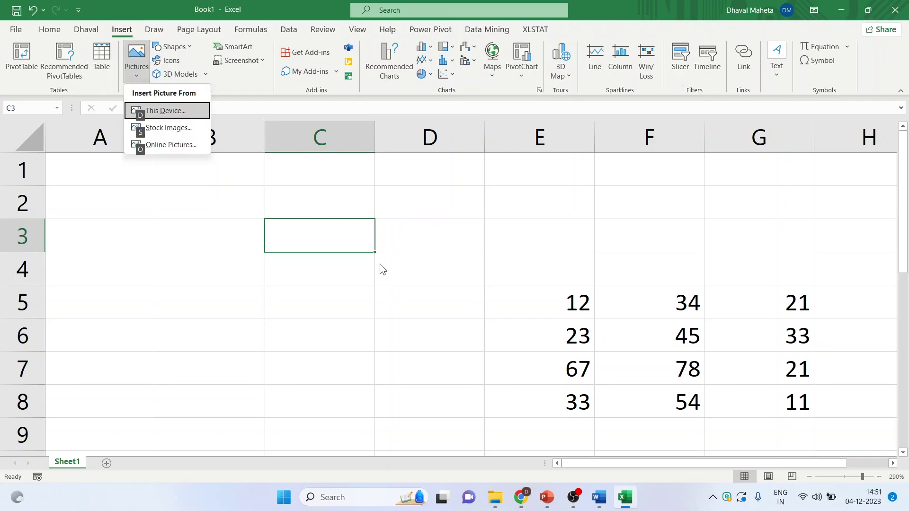
pyautogui.press('Escape')
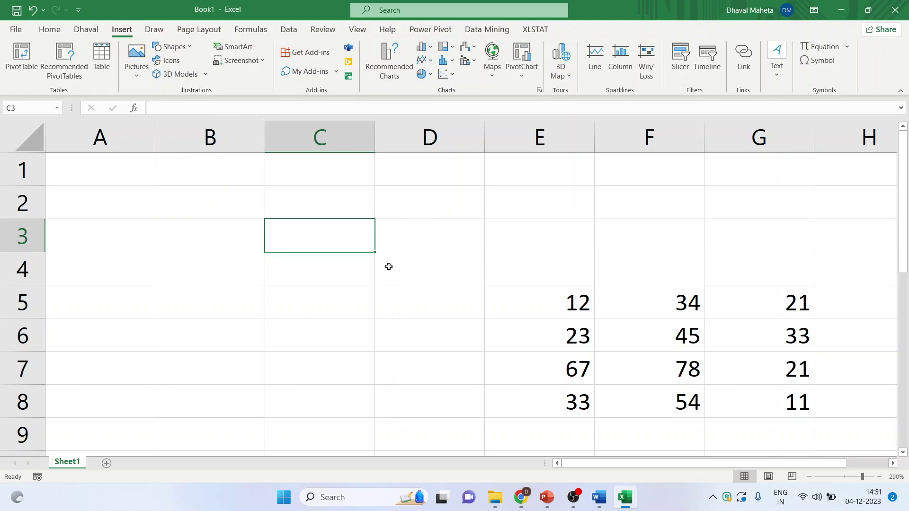
pyautogui.hotkey('alt', 'p')
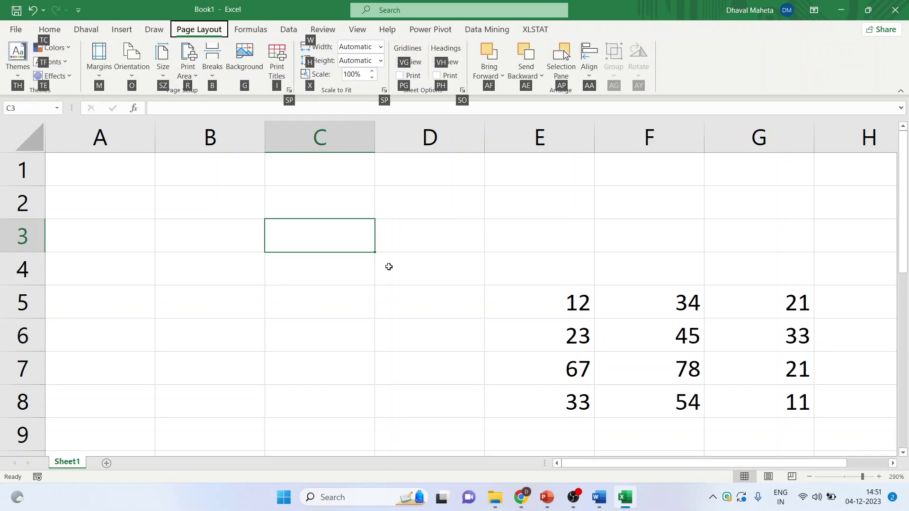
pyautogui.press('Escape')
pyautogui.press('alt')
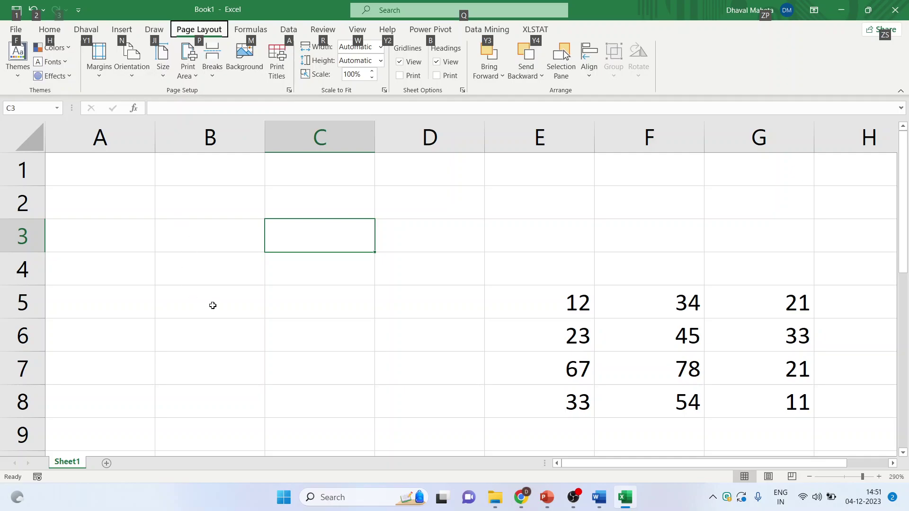
pyautogui.press('h')
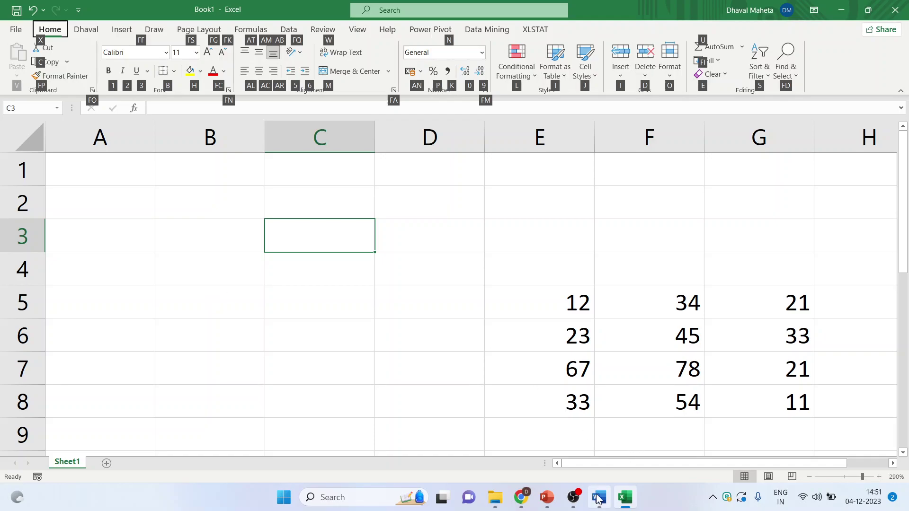
# Bring the Interface of Excel presentation forward and select slide 2, Thank you
pyautogui.click(547, 502)
pyautogui.click(476, 441)
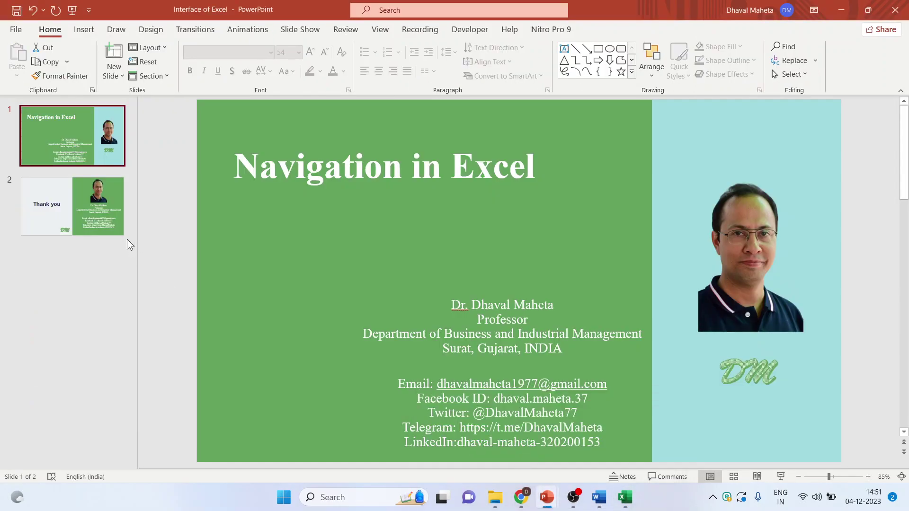